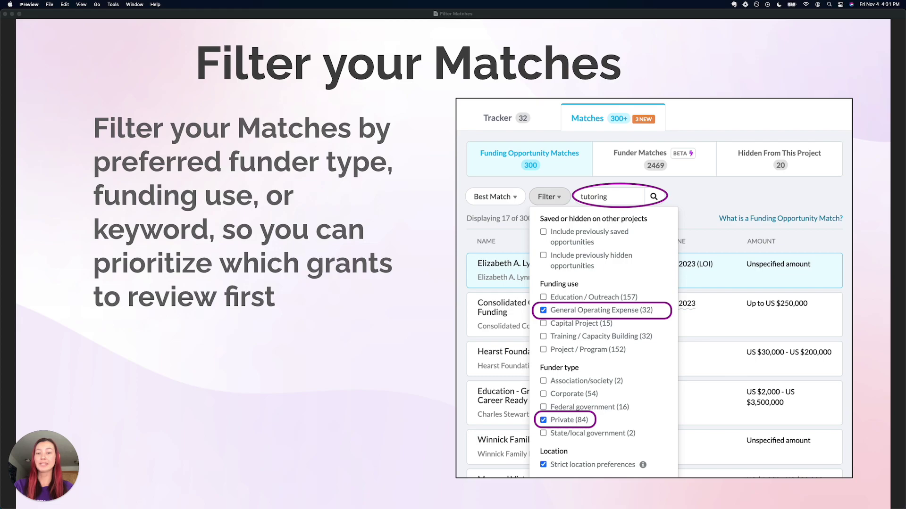
Switch from the Preview slide to Instrumentl's STEM Education matches in Chrome.
key("super+Tab")
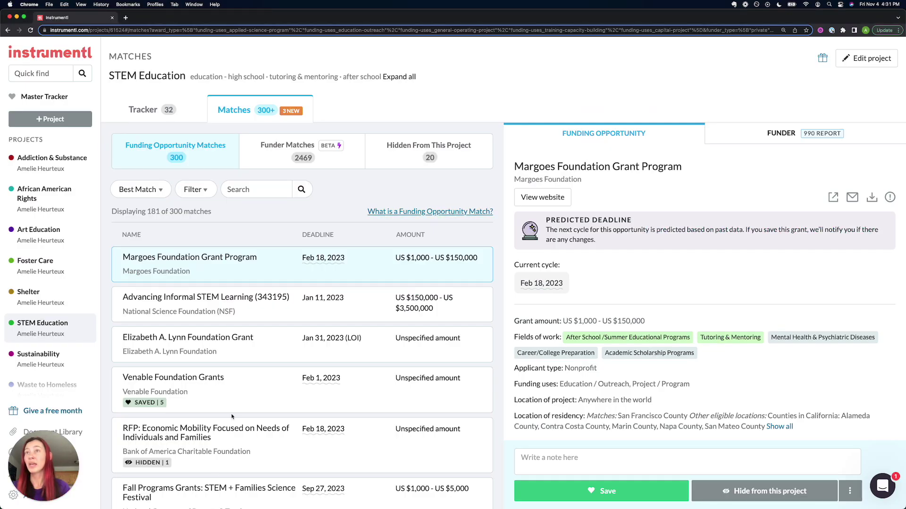
Highlight the 300-match total, check the Best Match sort menu, then bring up Filter options.
left_click_drag(169, 212, 232, 215)
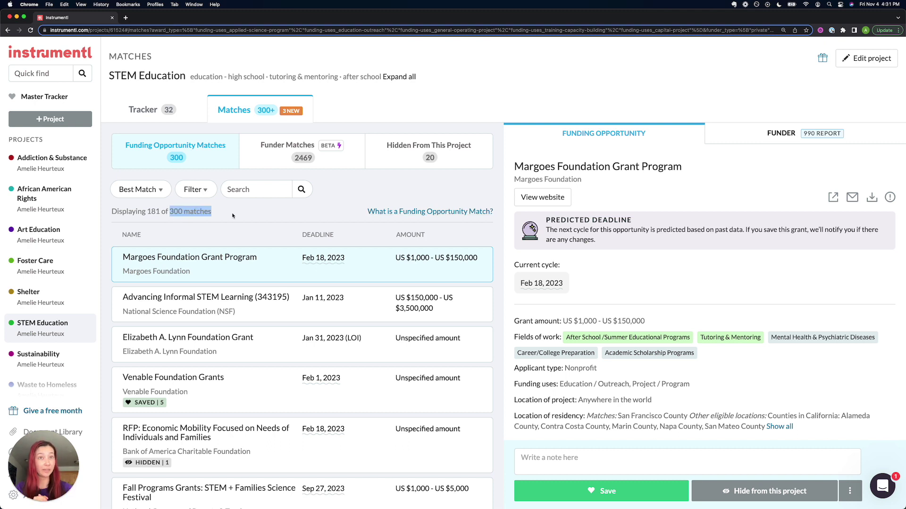
left_click(161, 192)
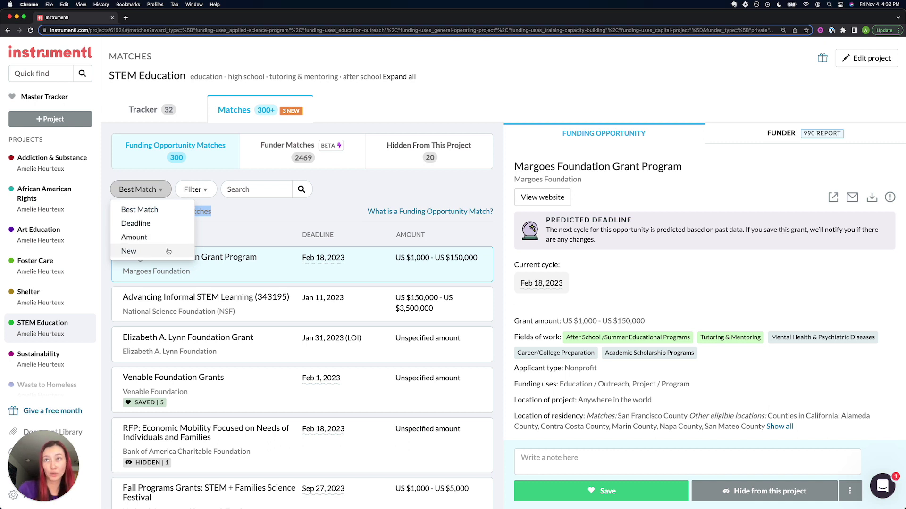
left_click(232, 222)
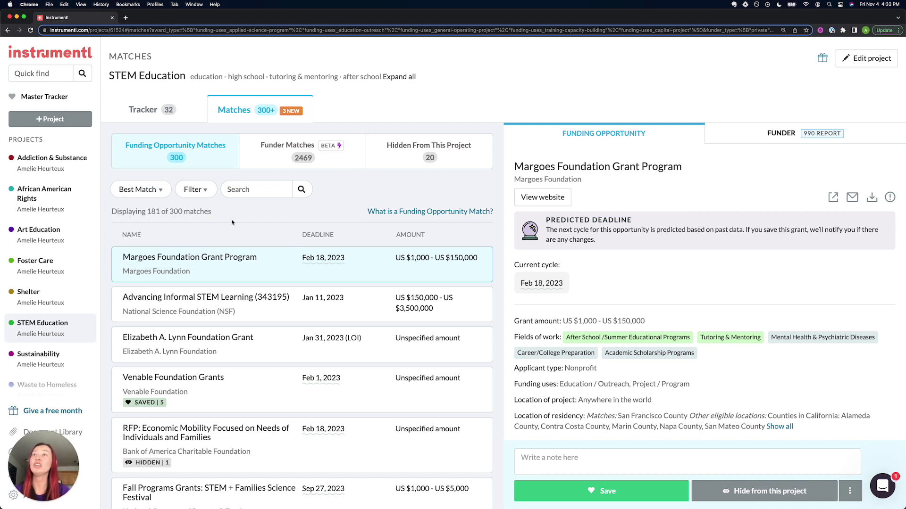
left_click(208, 194)
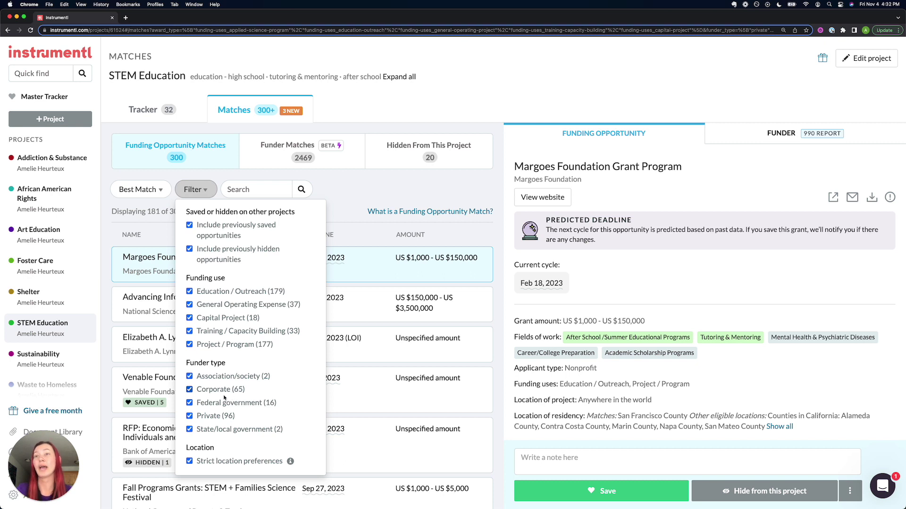
Exclude Federal, Corporate, Association/society and State/local government funders, leaving 96 private-funder matches.
left_click(190, 403)
left_click(189, 390)
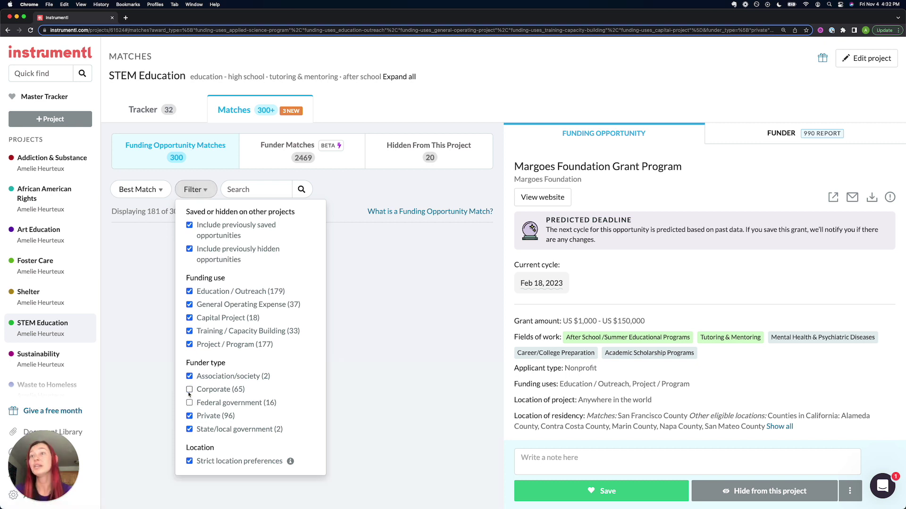
left_click(190, 376)
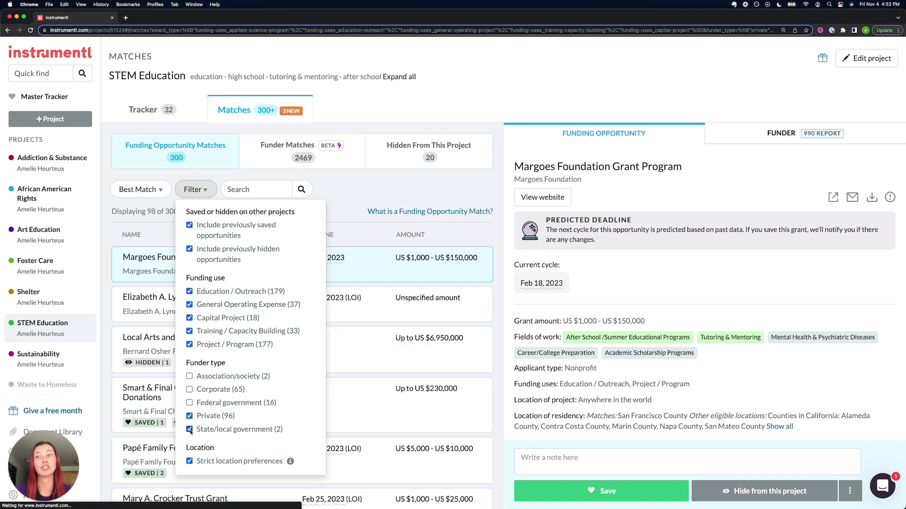
left_click(189, 429)
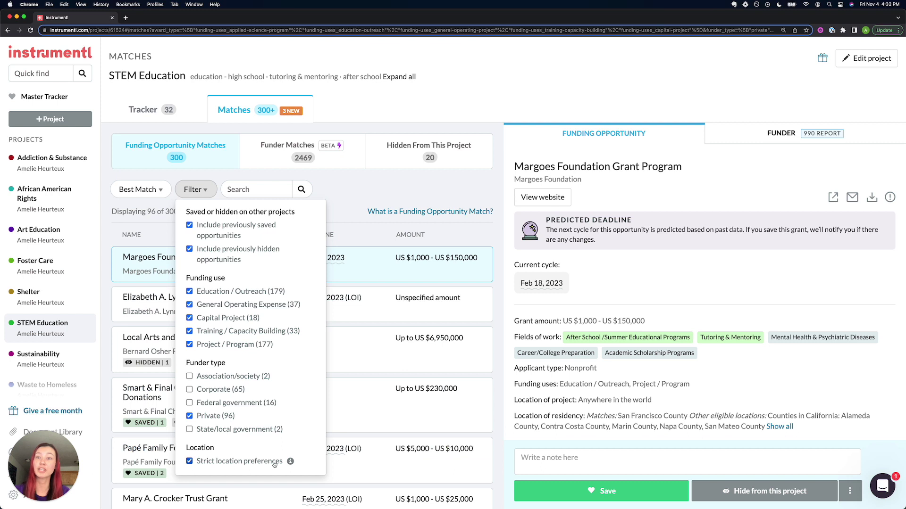
mouse_move(289, 464)
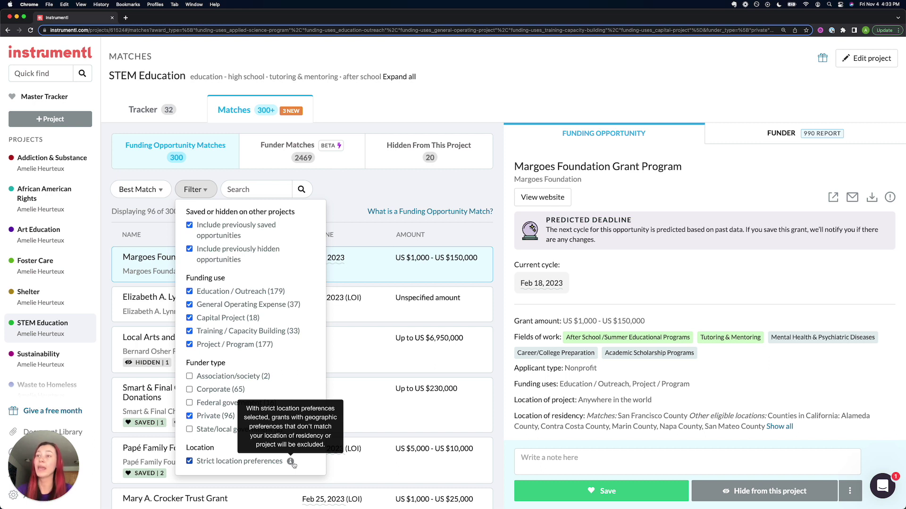
left_click(292, 462)
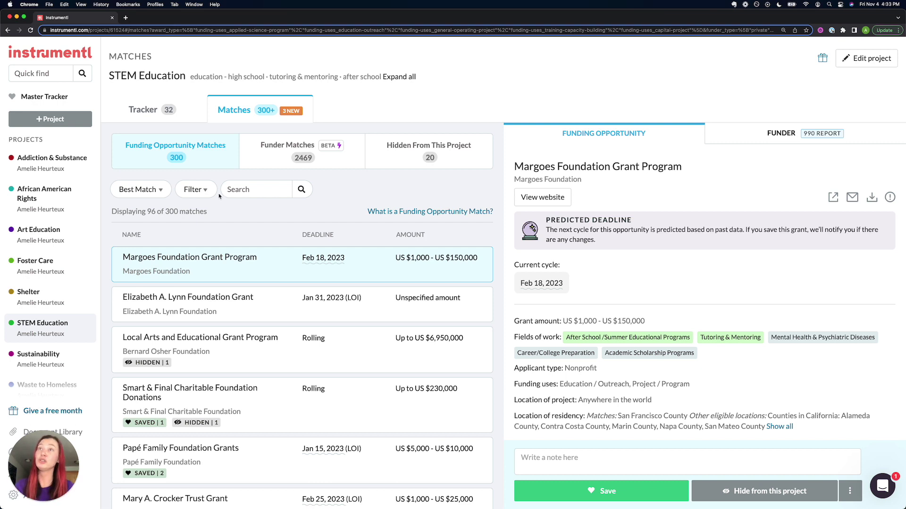
Re-include Association/society, Corporate, Federal and State/local government funders, returning to 181 of 300 matches.
left_click(195, 190)
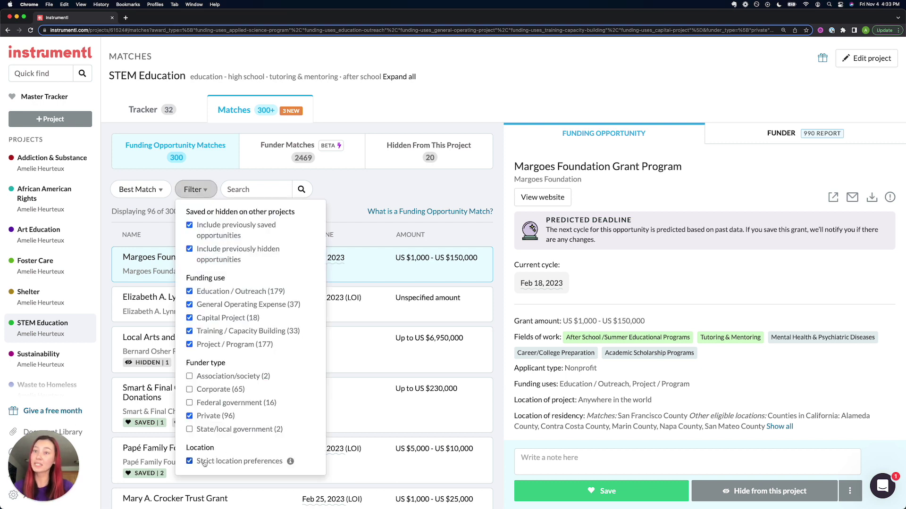
left_click(189, 462)
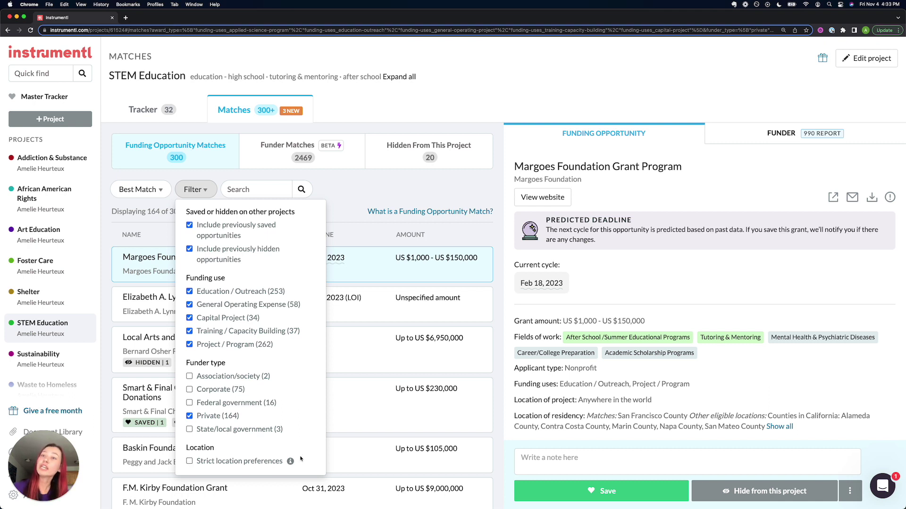
left_click(189, 376)
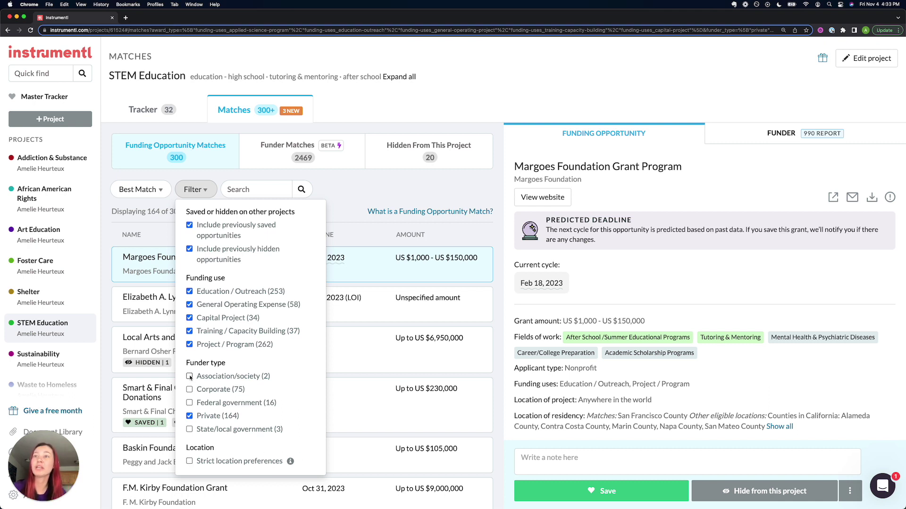
left_click(189, 389)
left_click(189, 403)
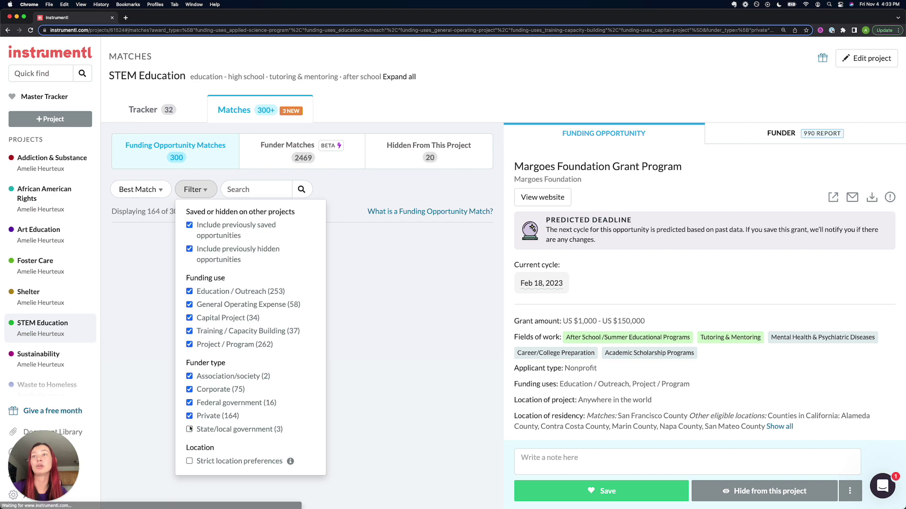
left_click(189, 430)
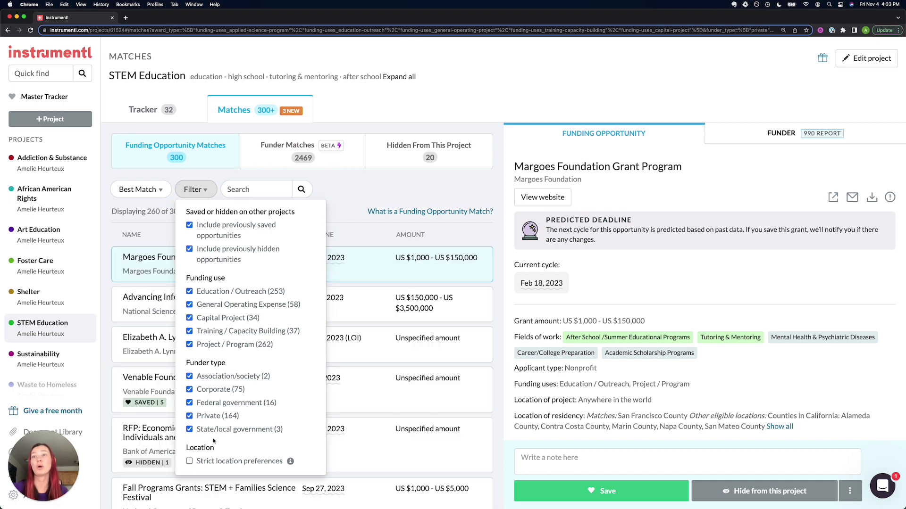
left_click(189, 461)
left_click(349, 200)
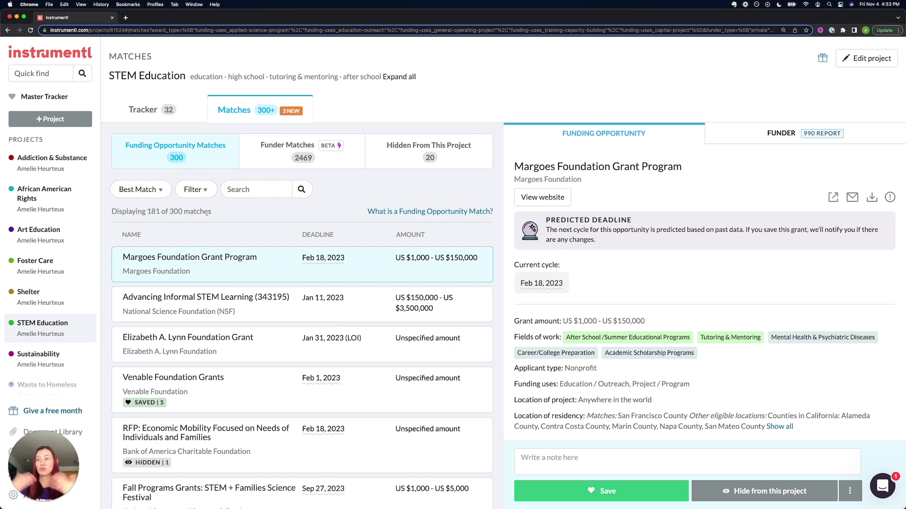
Exclude opportunities previously saved or hidden on other projects, leaving 158 of 300 matches.
left_click(195, 189)
left_click(190, 461)
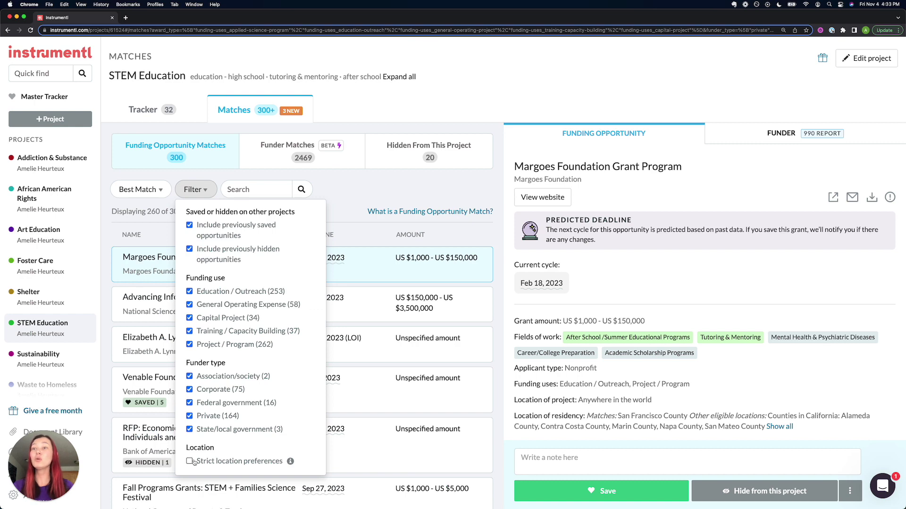
left_click(189, 461)
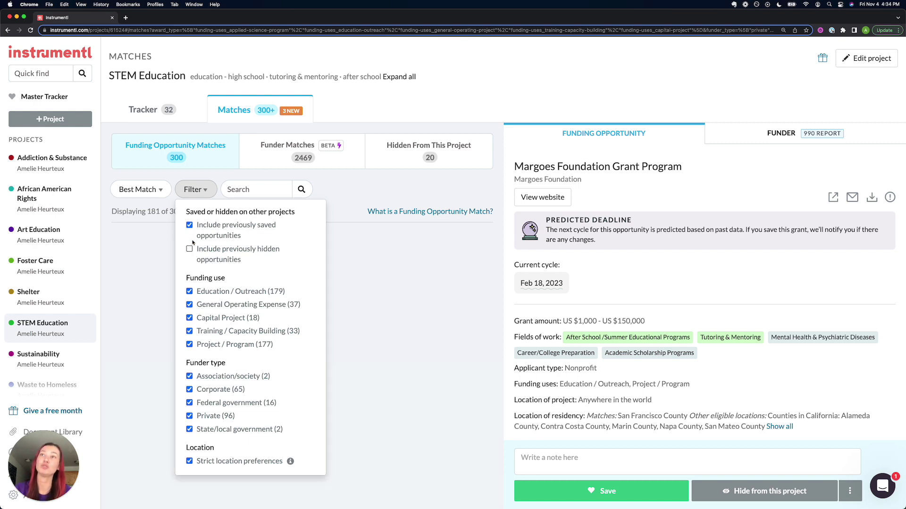
left_click(189, 249)
left_click(190, 226)
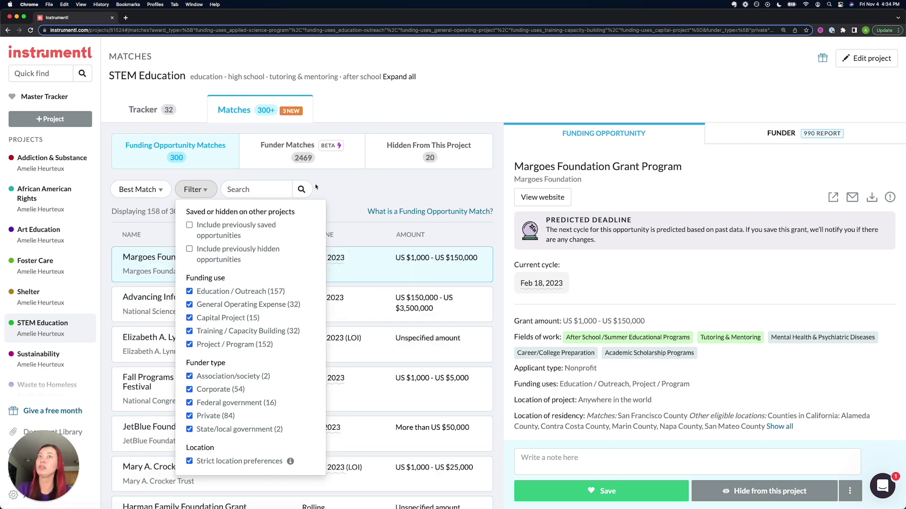
left_click(345, 205)
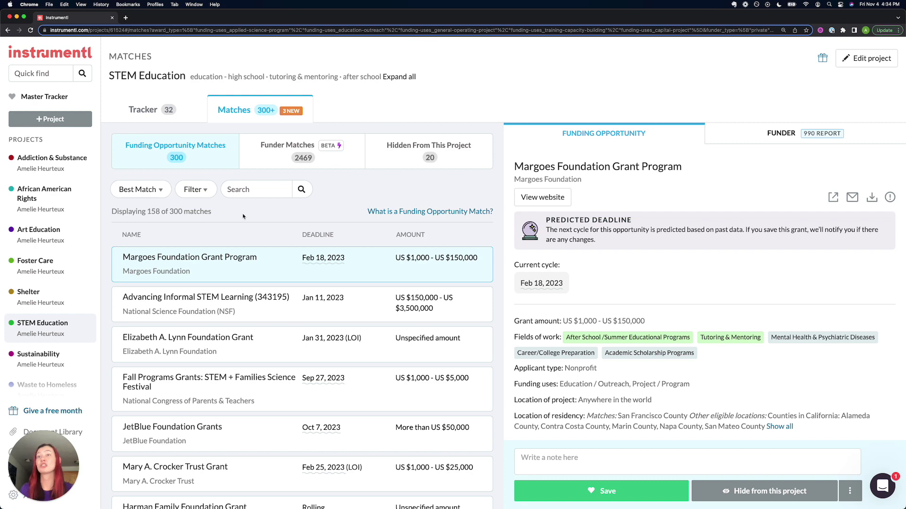
Include previously saved and hidden opportunities again, restoring 181 of 300 matches.
left_click(195, 190)
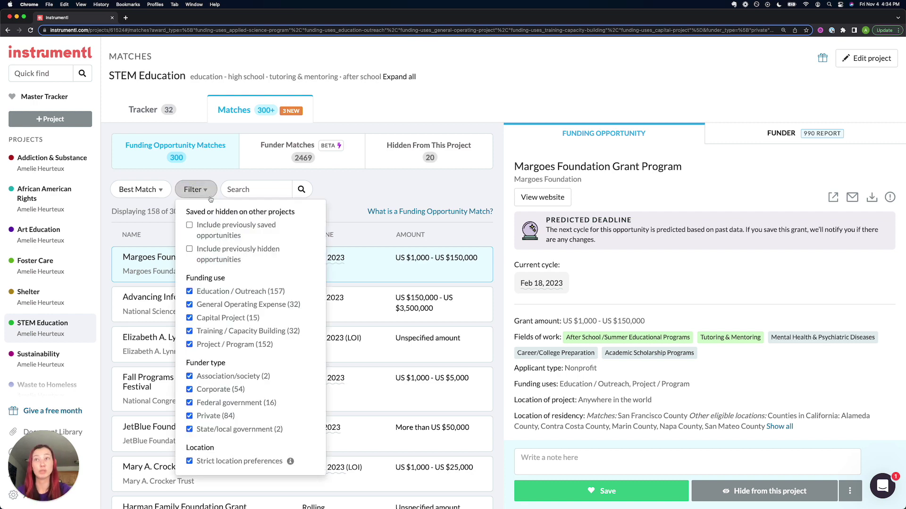
left_click(189, 225)
left_click(189, 250)
left_click(344, 179)
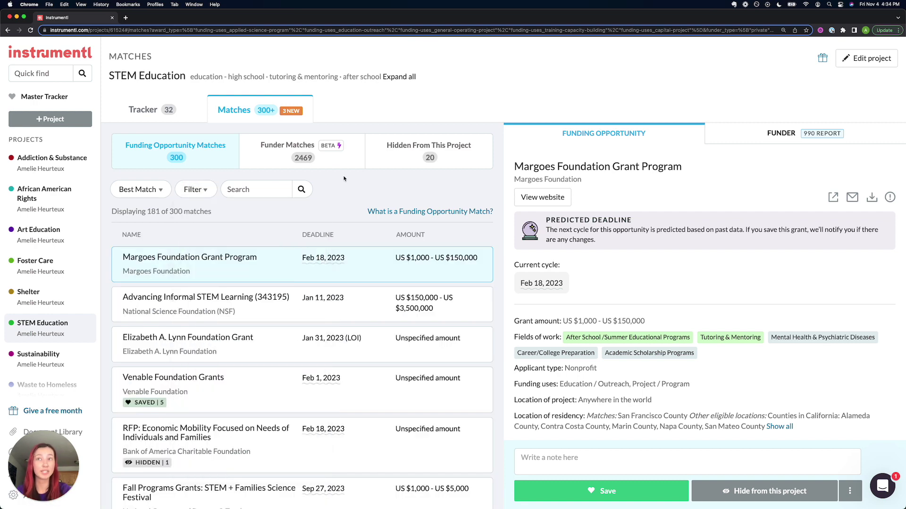
View Venable Foundation Grants' details from its SAVED | 5 badge to see tracker applications.
mouse_move(147, 402)
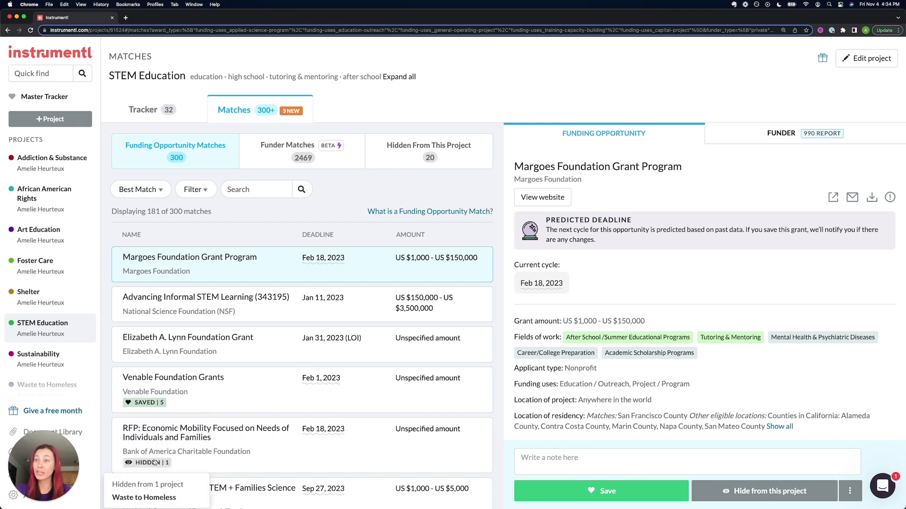
mouse_move(154, 404)
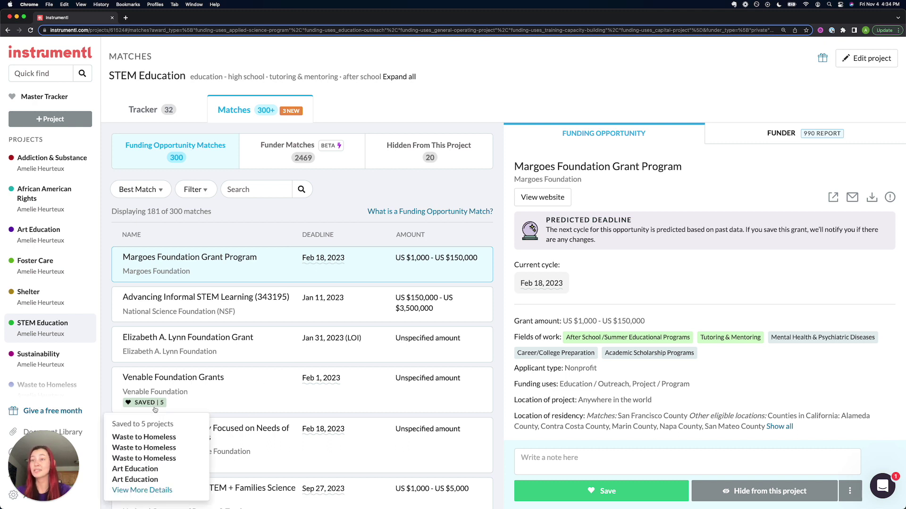
left_click(161, 492)
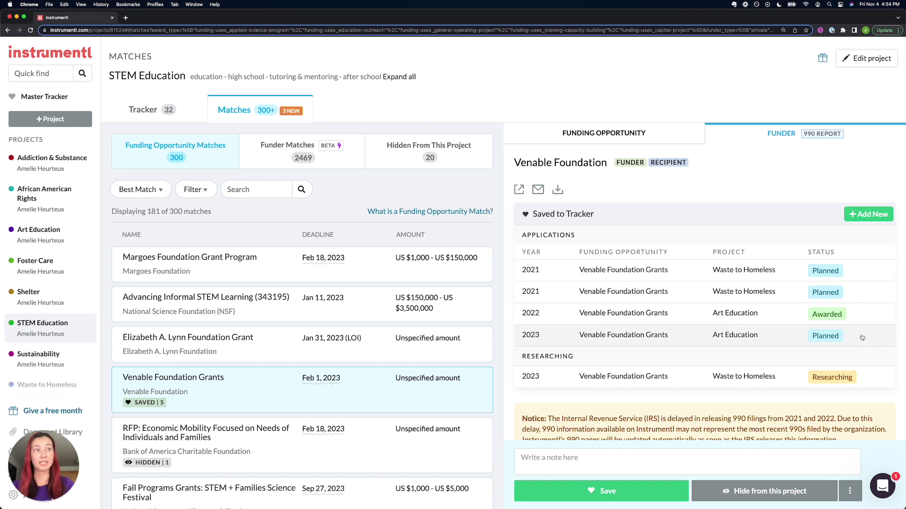
mouse_move(163, 464)
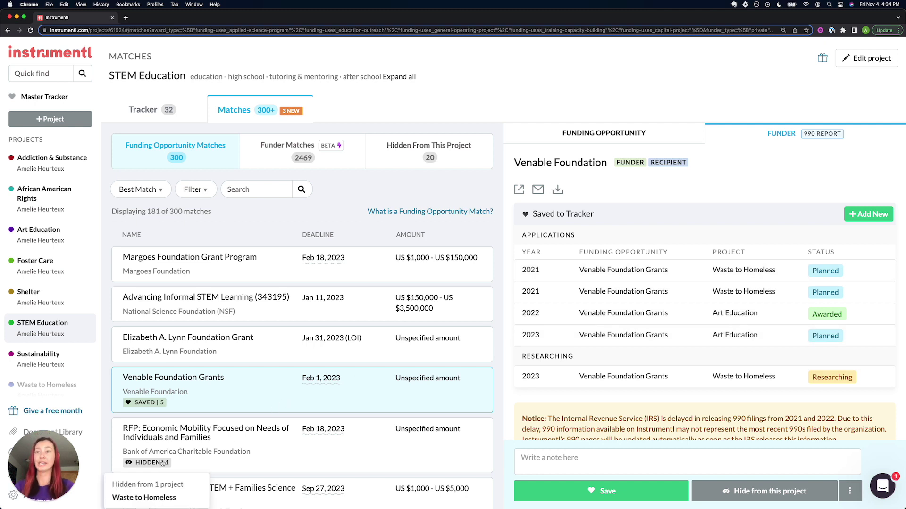
scroll(162, 464, "down", 2)
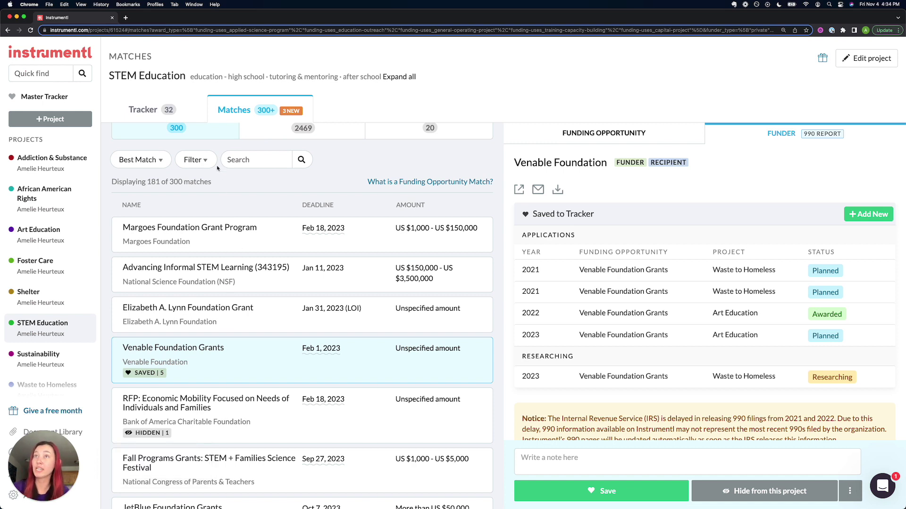
left_click(194, 159)
scroll(191, 202, "up", 2)
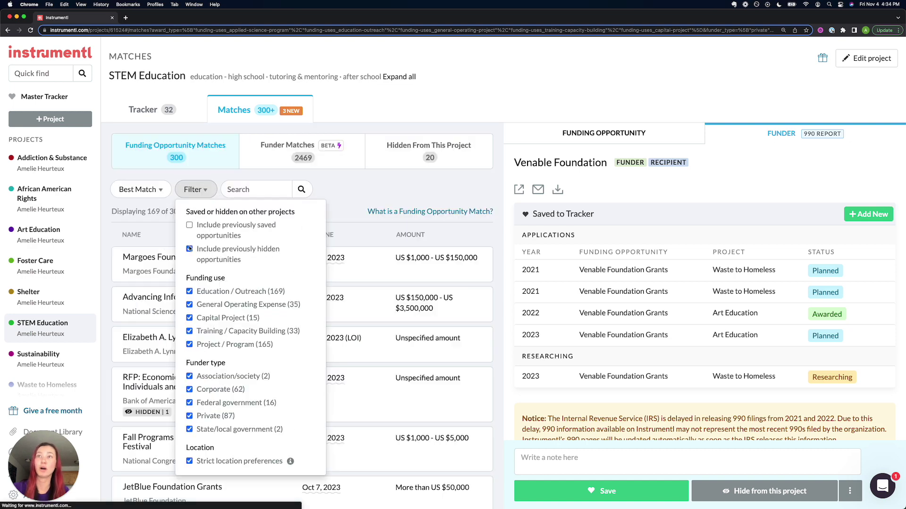
left_click(189, 250)
left_click(372, 194)
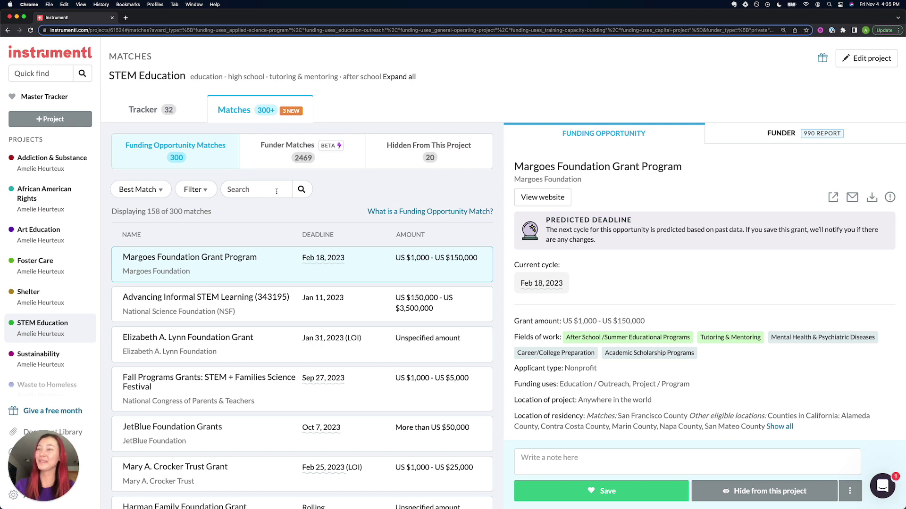
left_click(274, 190)
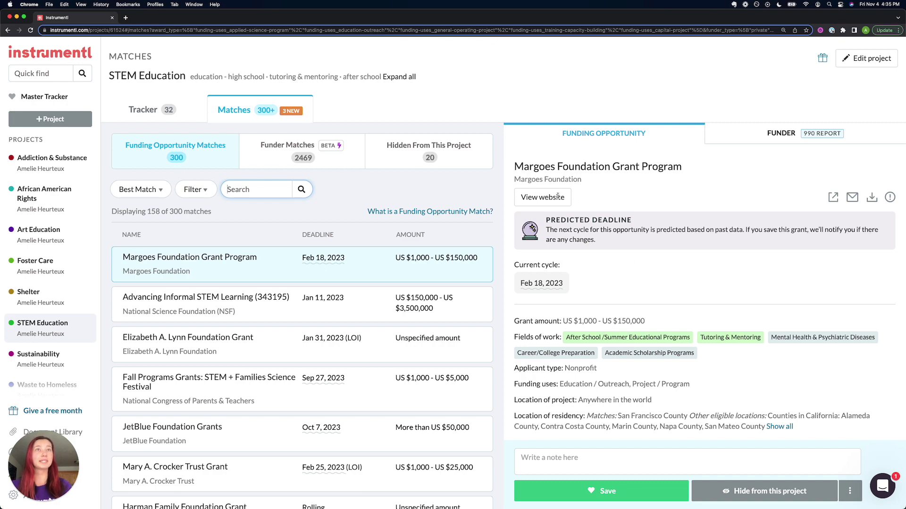
scroll(657, 162, "down", 5)
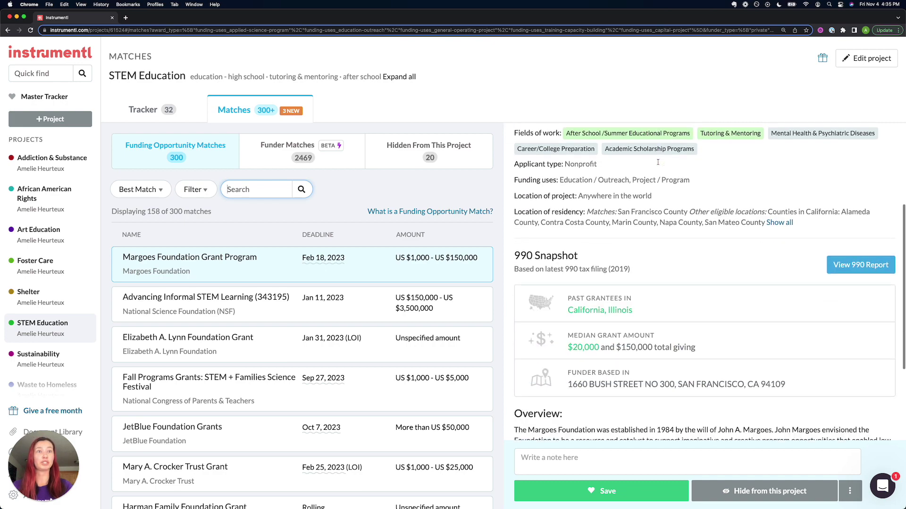
scroll(657, 162, "down", 10)
scroll(649, 383, "up", 15)
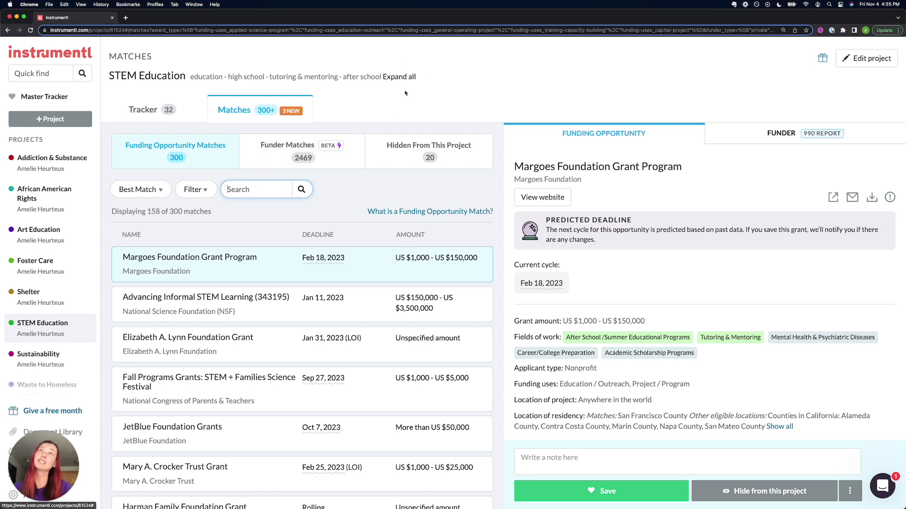
Copy 'tutoring & mentoring' from the project keywords and search the matches for it.
left_click_drag(407, 76, 191, 78)
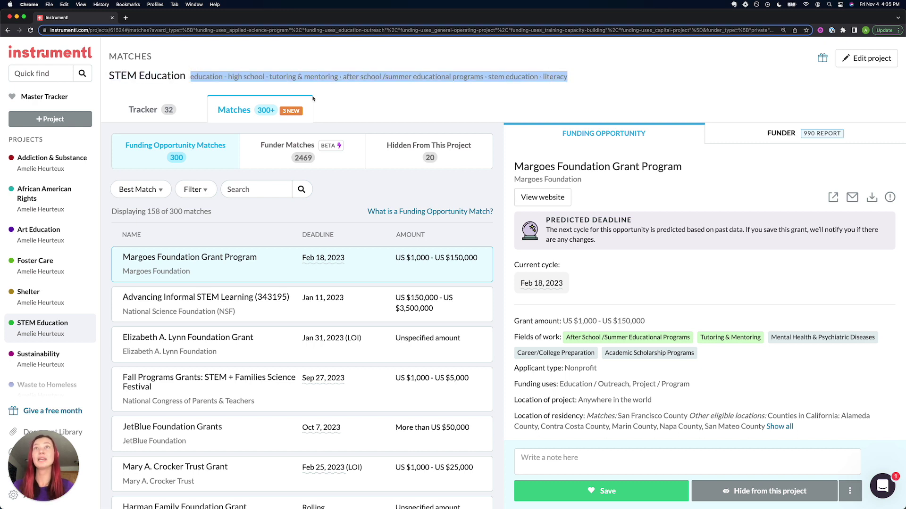
left_click(376, 69)
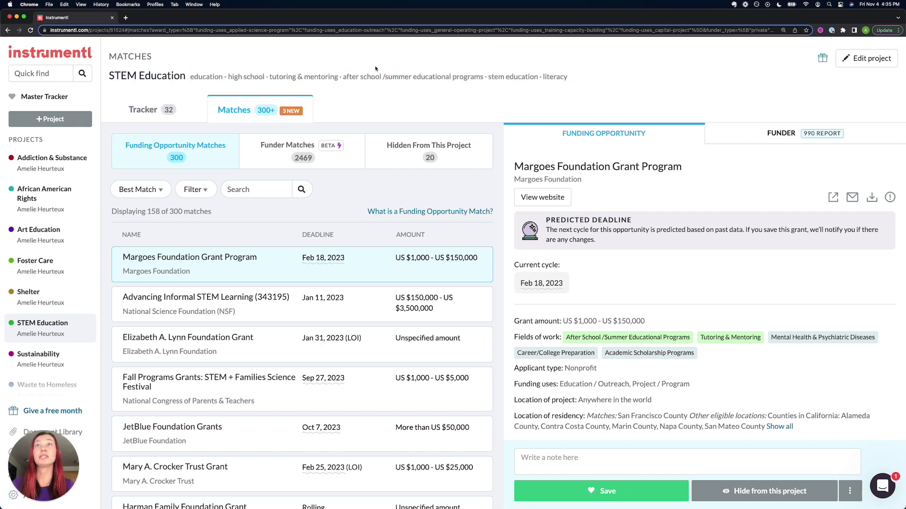
left_click(271, 191)
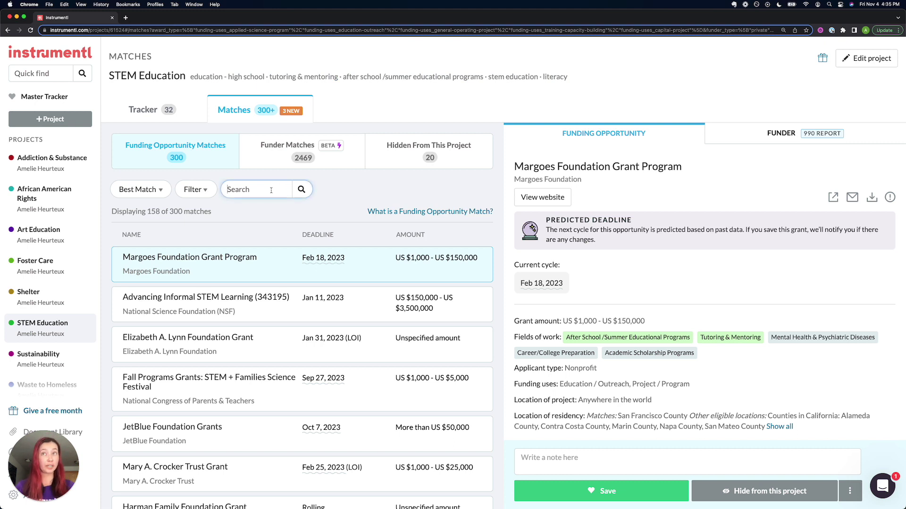
left_click_drag(270, 77, 338, 77)
key("ctrl+c")
left_click(283, 190)
key("ctrl+v")
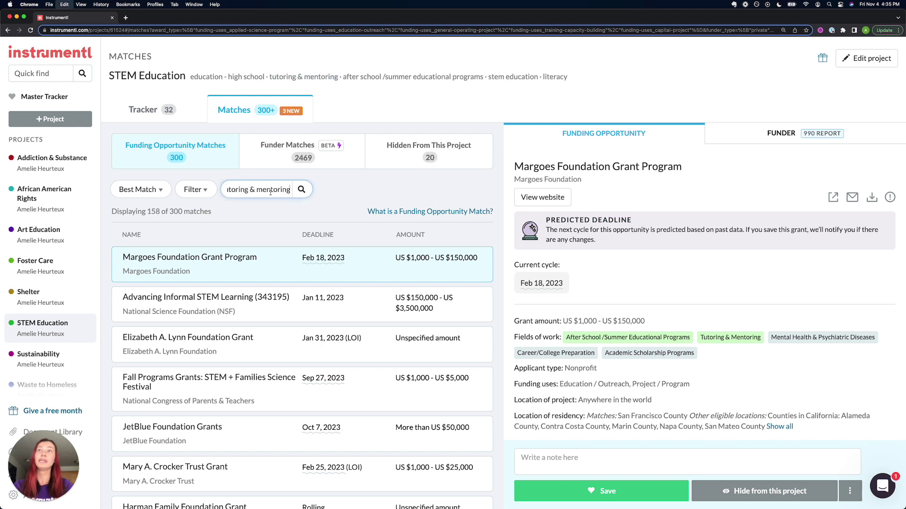
left_click(302, 196)
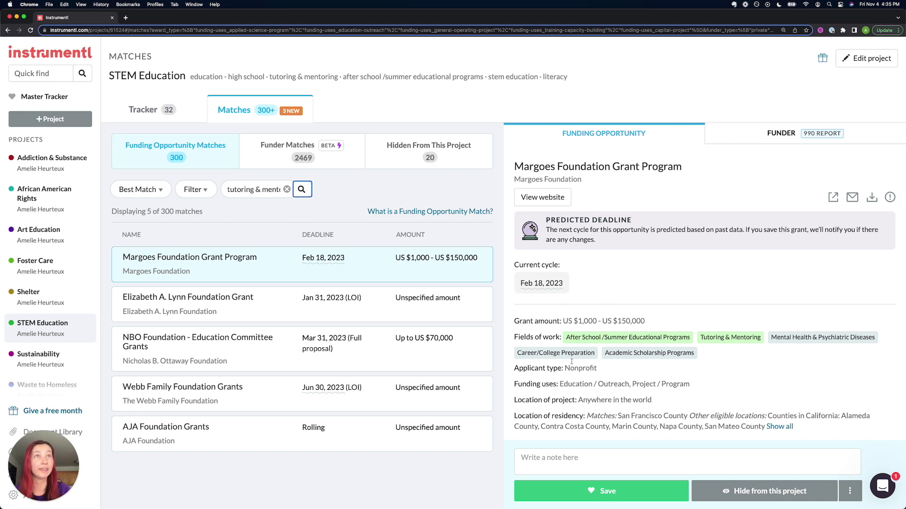
Review the results and highlight that only 5 of 300 matches remain.
scroll(723, 347, "down", 3)
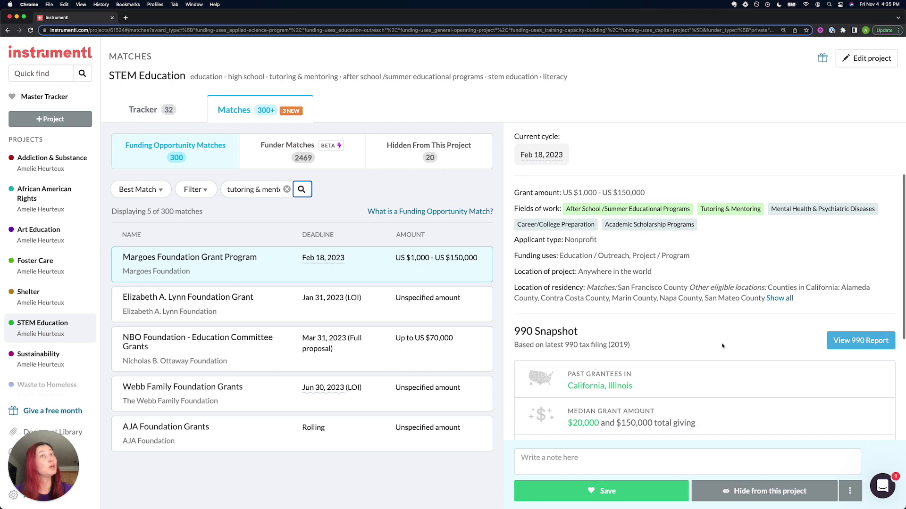
scroll(644, 255, "down", 10)
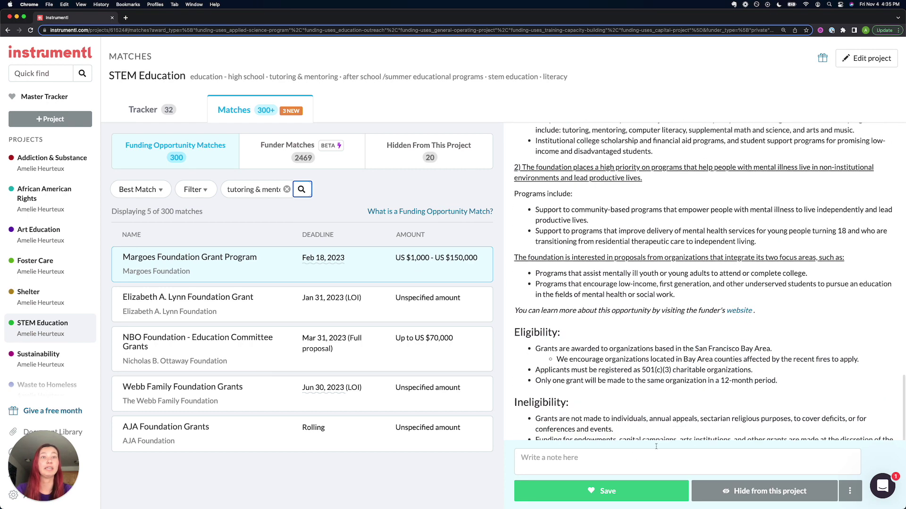
scroll(679, 363, "up", 15)
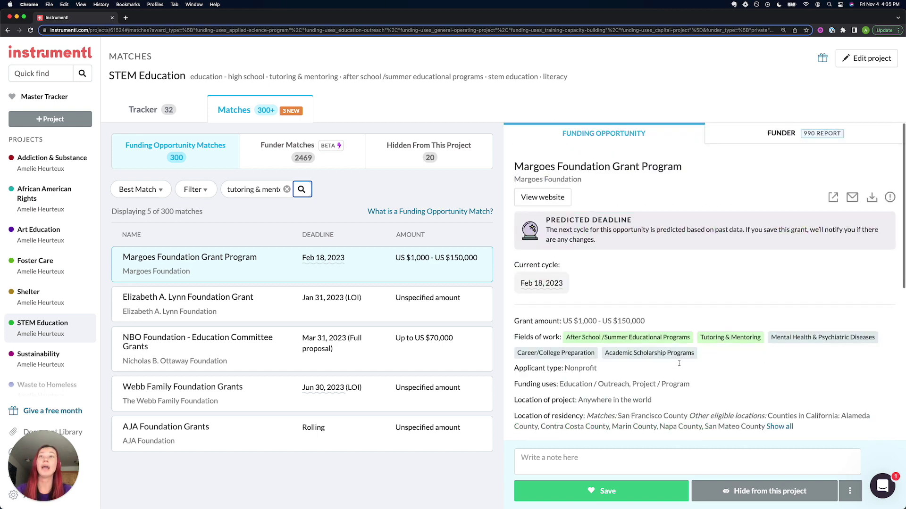
left_click_drag(147, 212, 220, 212)
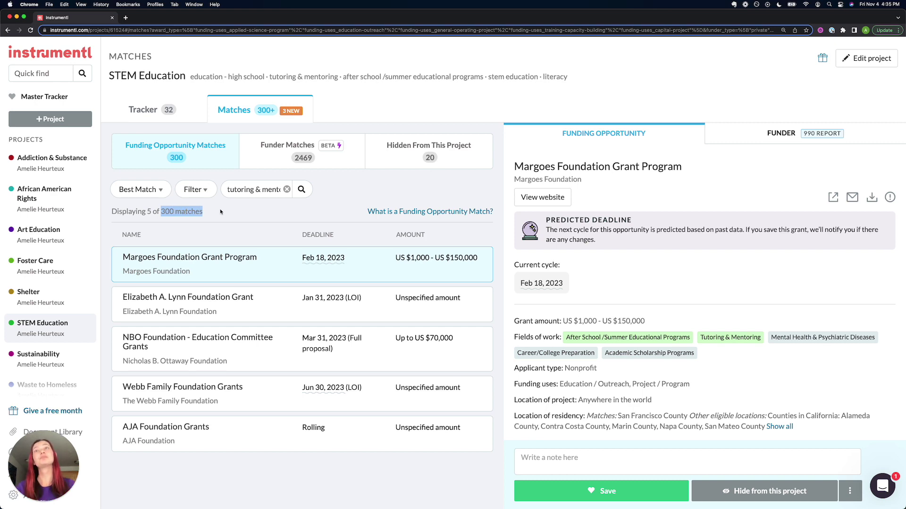
Replace the search with 'san francisco', leaving 9 matches, and note the San Francisco County residency requirement.
left_click(287, 189)
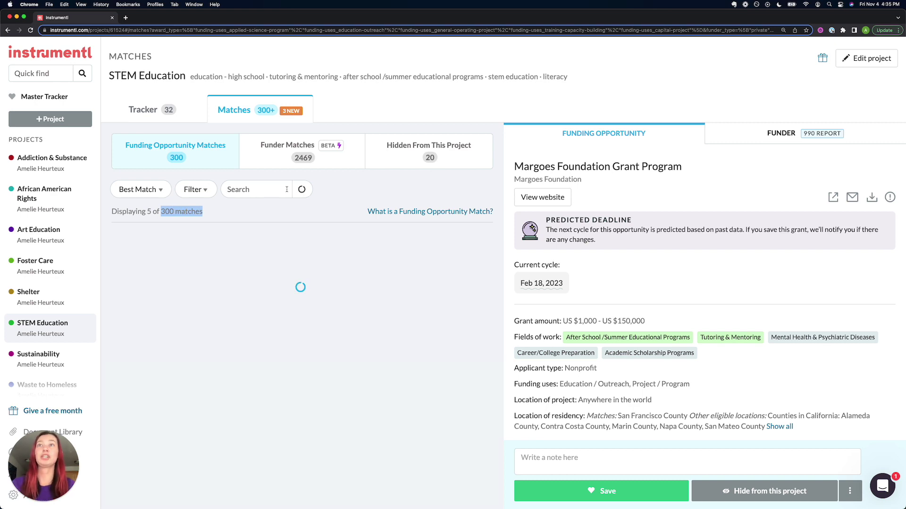
left_click(268, 191)
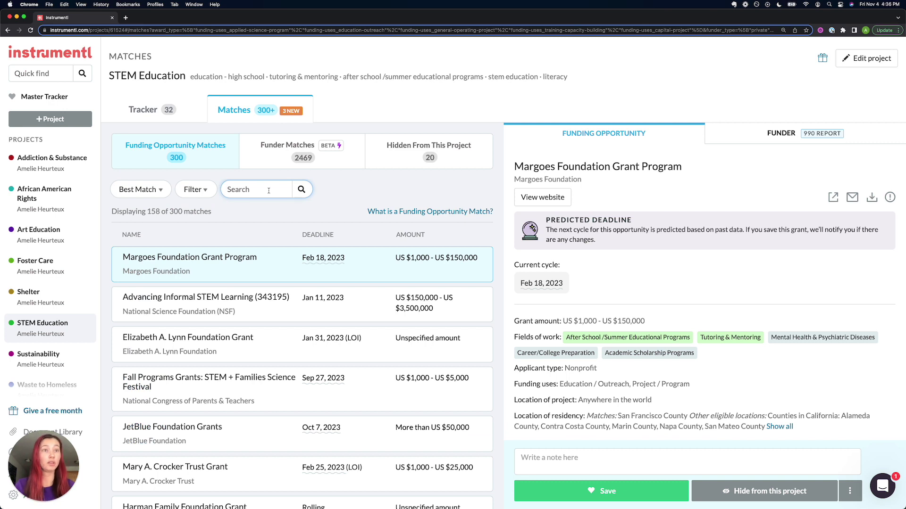
type("san francisco")
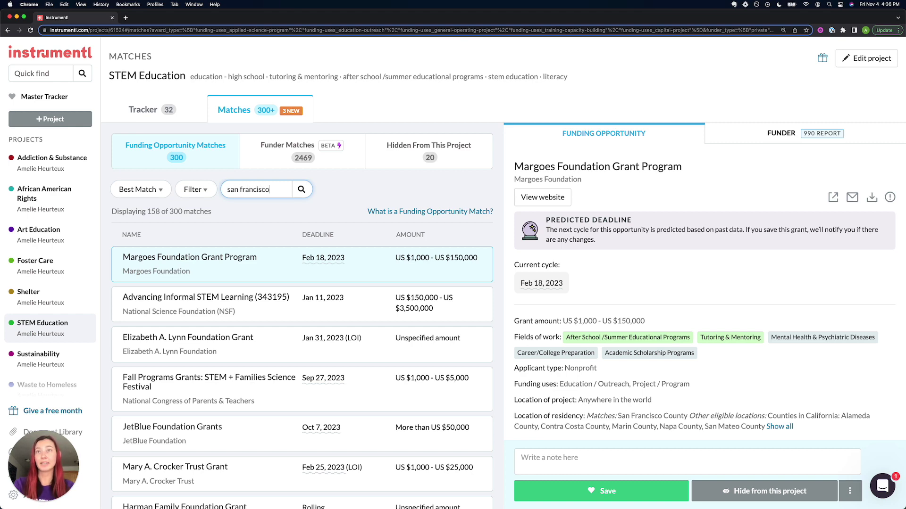
key("Return")
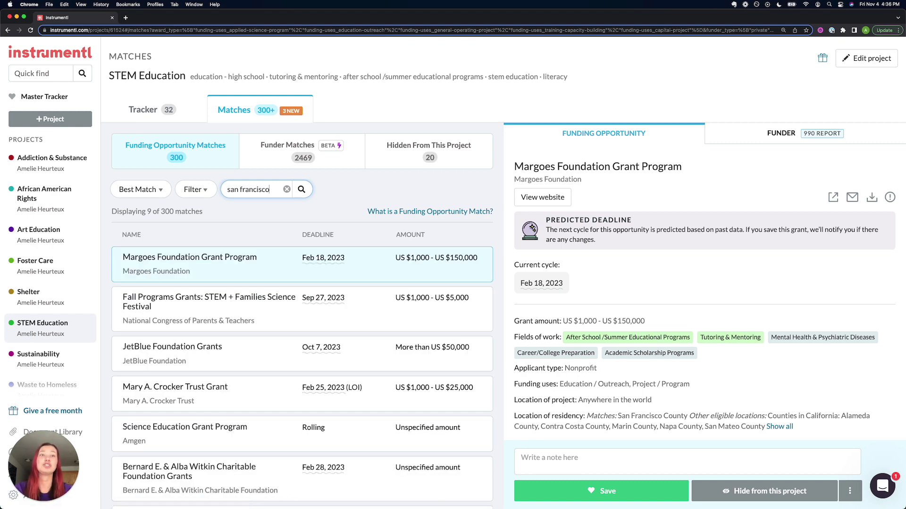
scroll(703, 280, "down", 3)
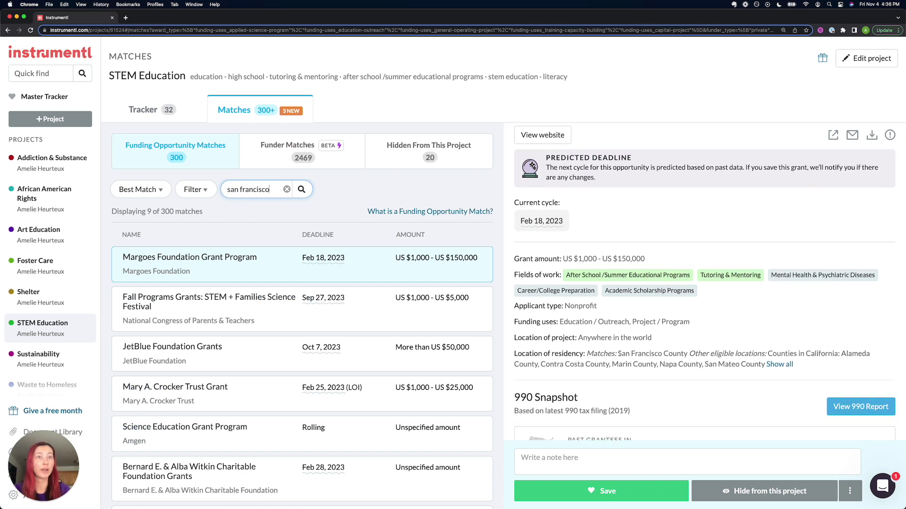
left_click_drag(619, 354, 689, 360)
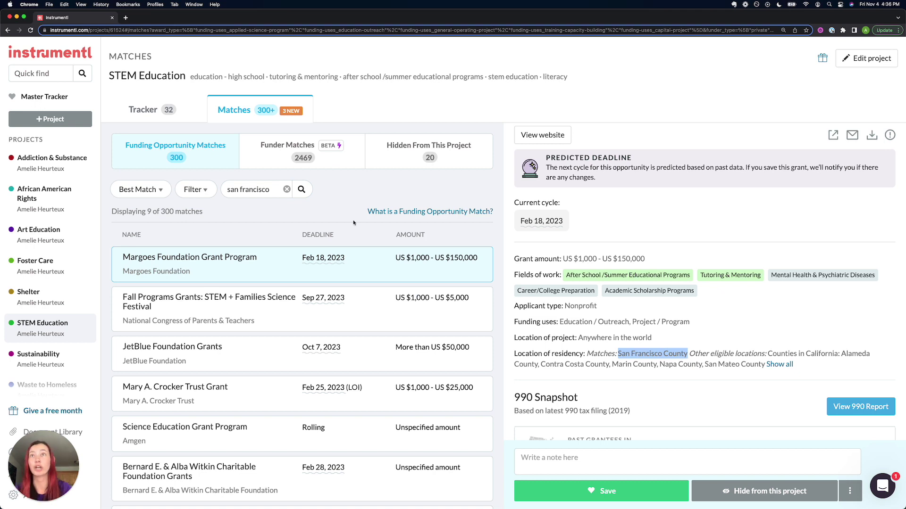
left_click_drag(273, 193, 228, 192)
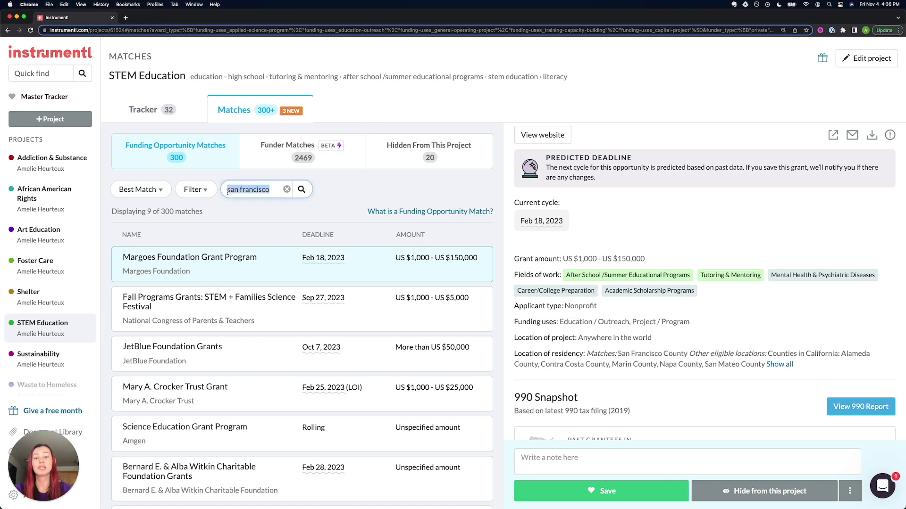
Search 'united states', check the first grant's location, then clear the search back to 158 matches.
type("united states")
key("Return")
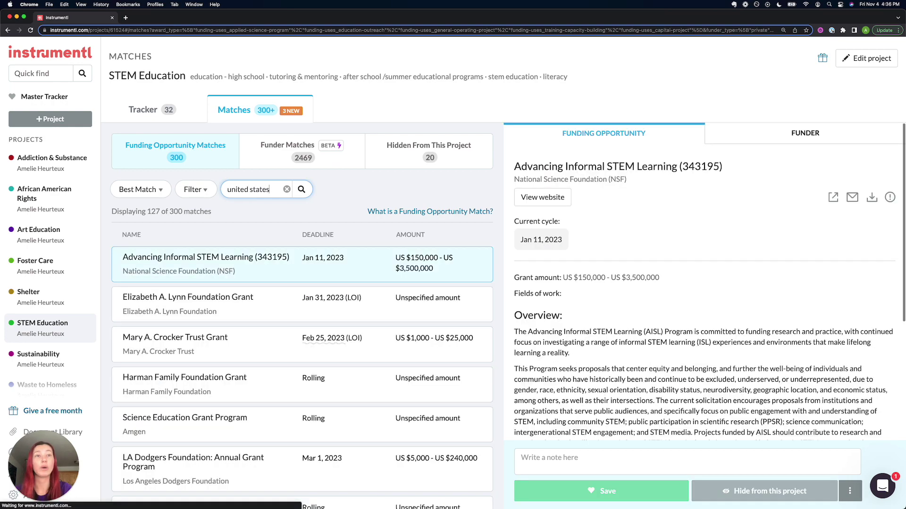
scroll(607, 327, "down", 10)
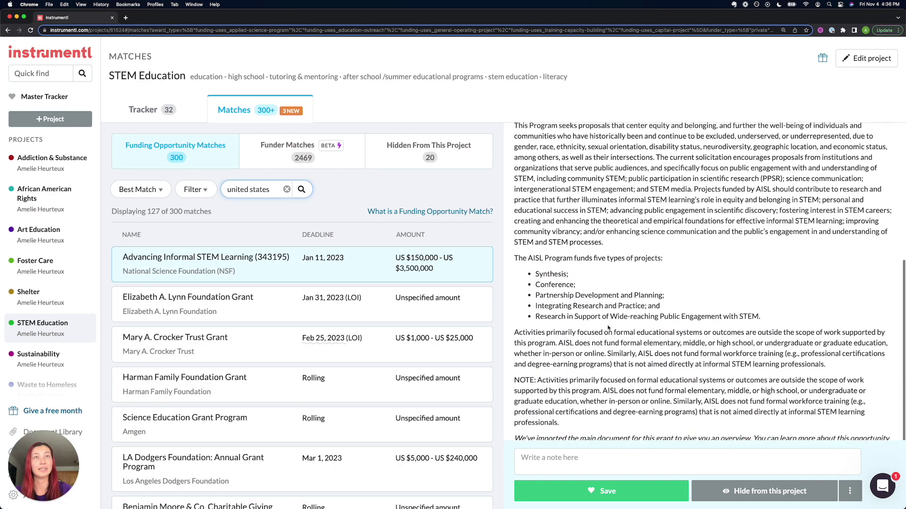
scroll(608, 328, "up", 5)
left_click_drag(578, 239, 629, 242)
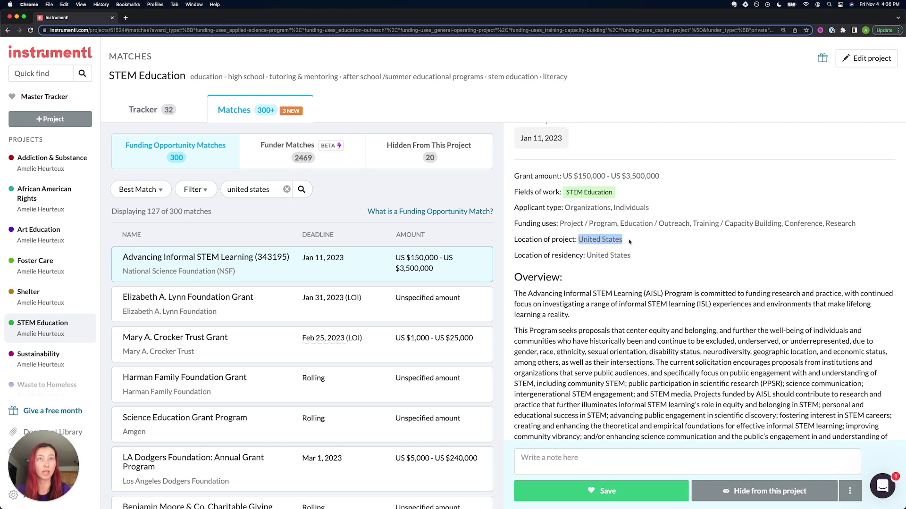
scroll(629, 242, "up", 3)
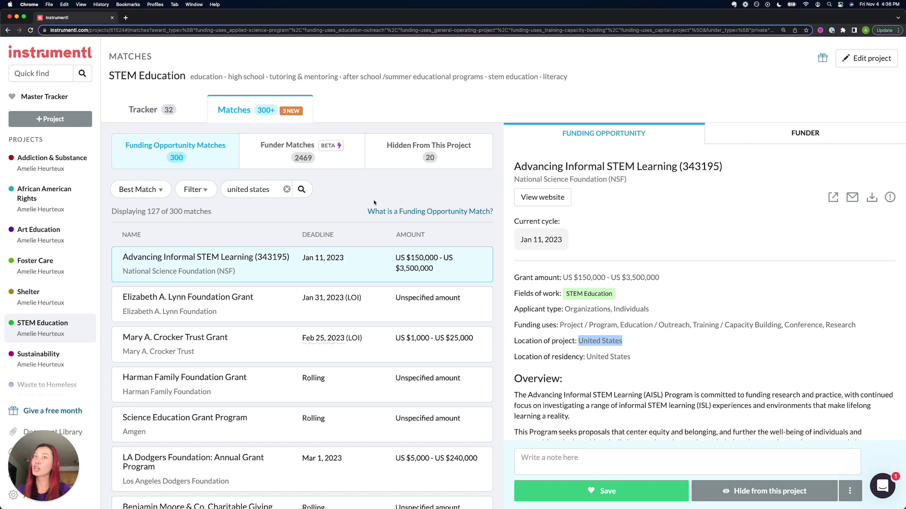
left_click(287, 190)
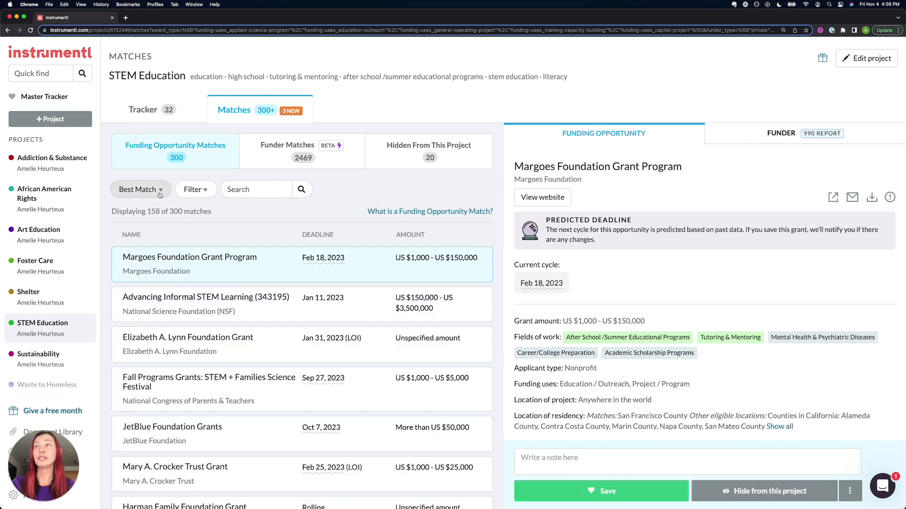
Glance over the Best Match and Filter menus, then return to the Filter your Matches slide.
left_click(139, 190)
left_click(195, 189)
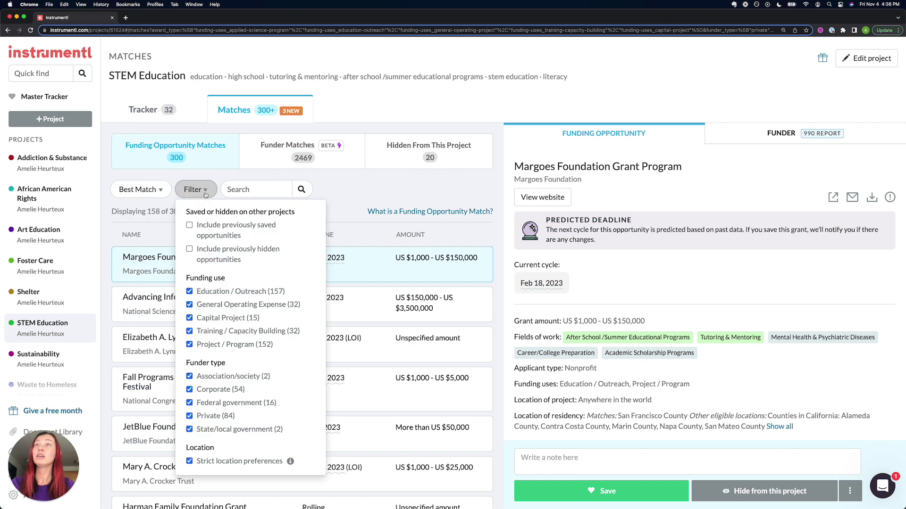
left_click(268, 196)
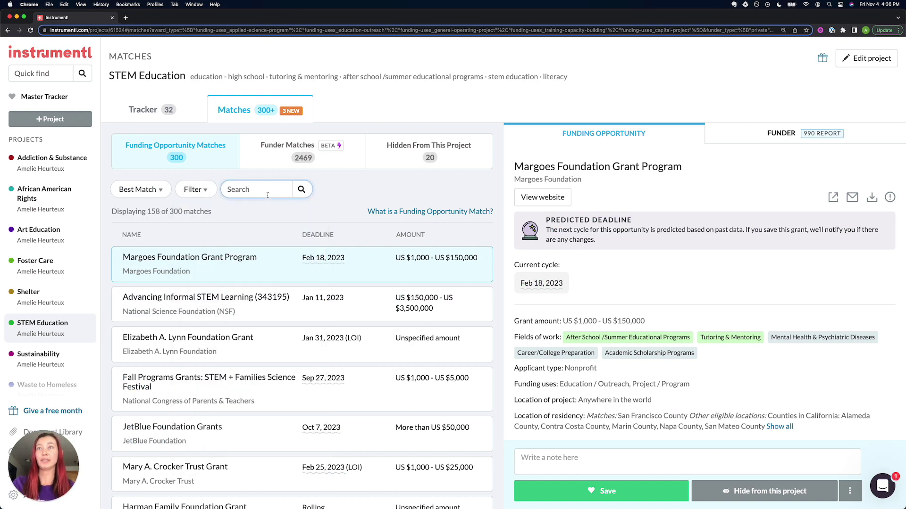
key("super+Tab")
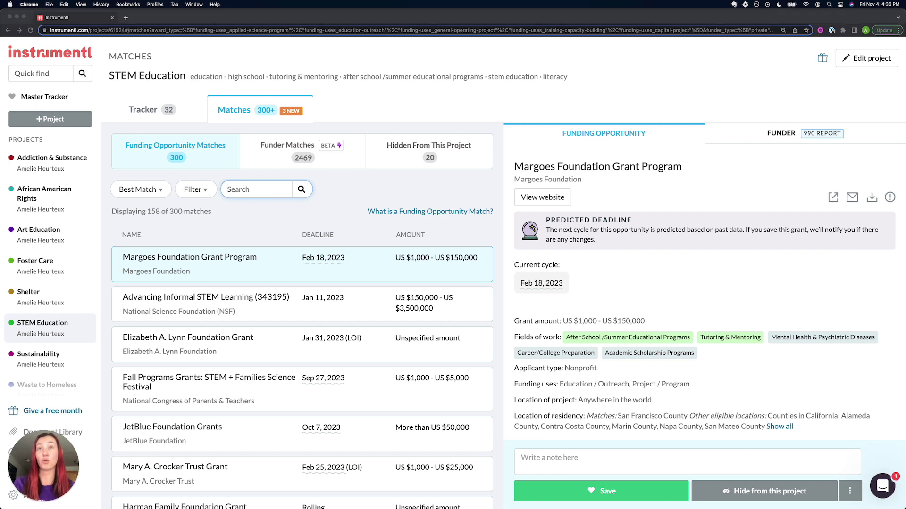